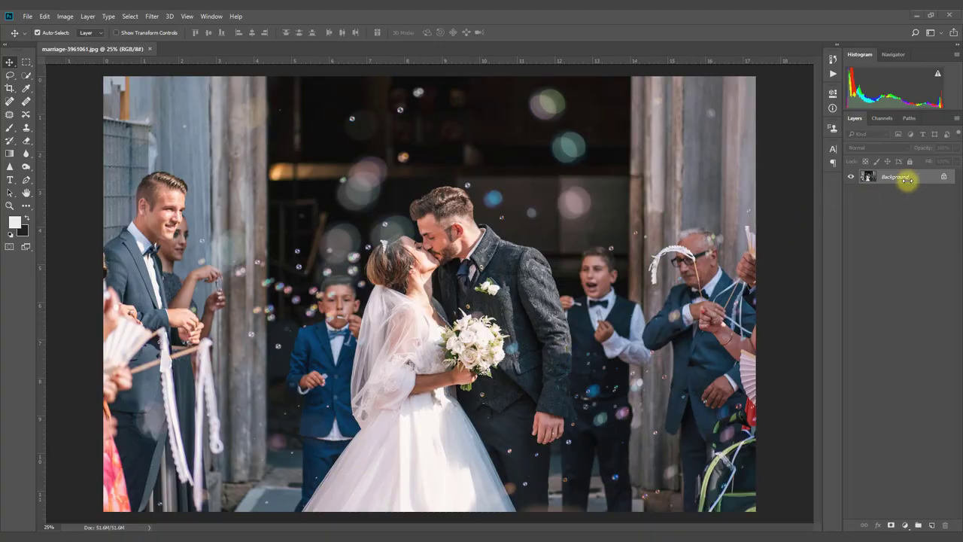
# - Duplicate the wedding photo's Background layer into a Background copy layer
pyautogui.moveTo(906, 182); pyautogui.dragTo(931, 524)
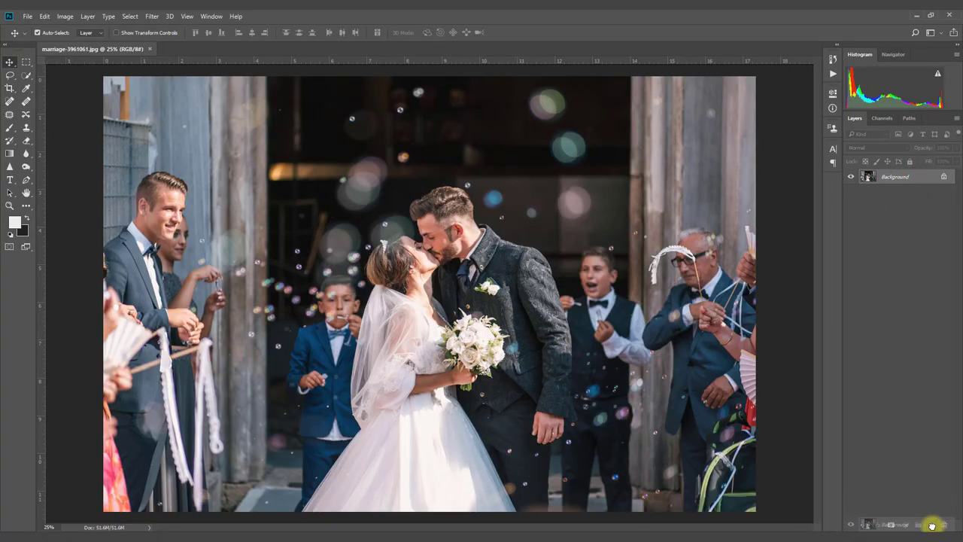
pyautogui.click(155, 18)
# - In Camera Raw, lower Highlights to -13 and shift Tint toward green, about -20
pyautogui.click(178, 75)
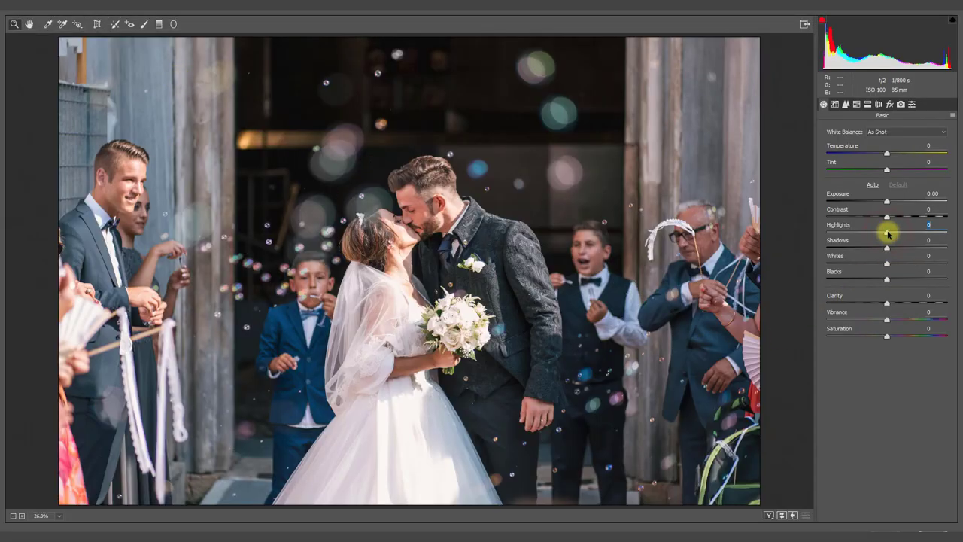
pyautogui.moveTo(887, 234); pyautogui.dragTo(876, 234)
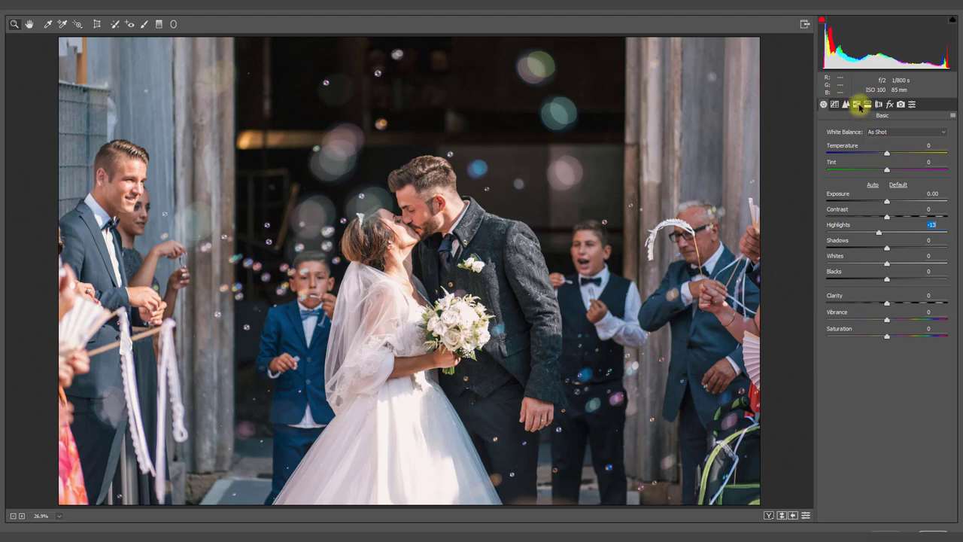
pyautogui.moveTo(887, 171); pyautogui.dragTo(875, 170)
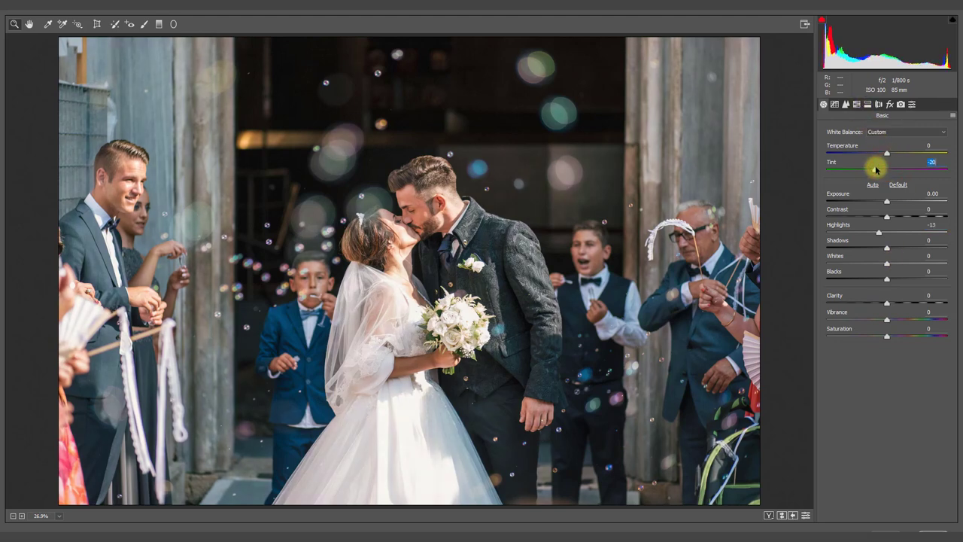
pyautogui.click(857, 104)
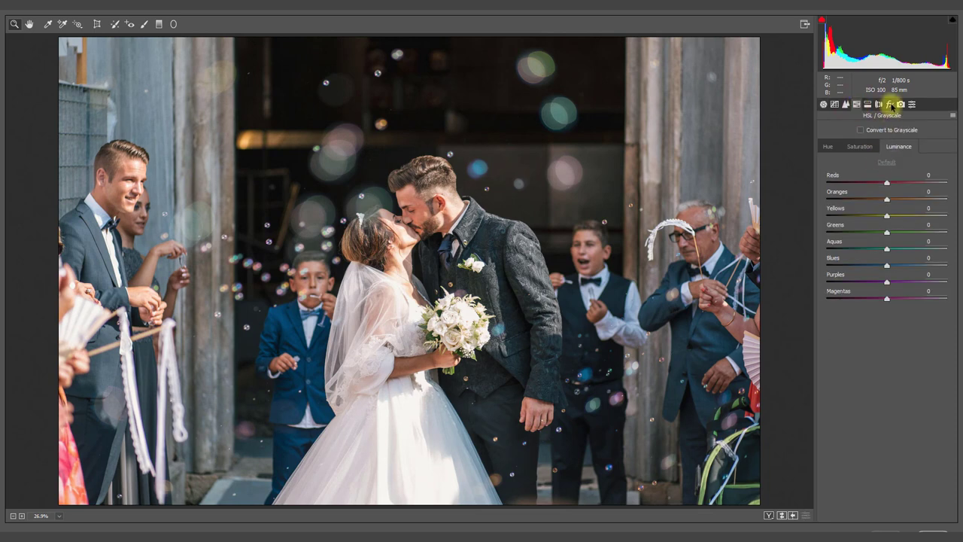
# - Set calibration Green Primary hue -100, Blue Primary hue -50 and Red Primary saturation -16
pyautogui.click(900, 103)
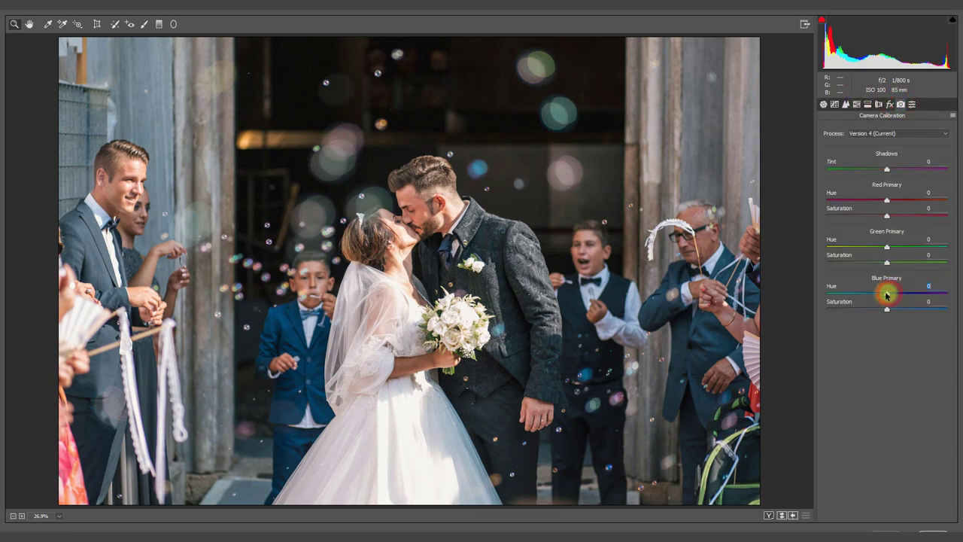
pyautogui.moveTo(886, 295)
pyautogui.mouseDown()
pyautogui.moveTo(765, 286)
pyautogui.moveTo(852, 298)
pyautogui.mouseUp()
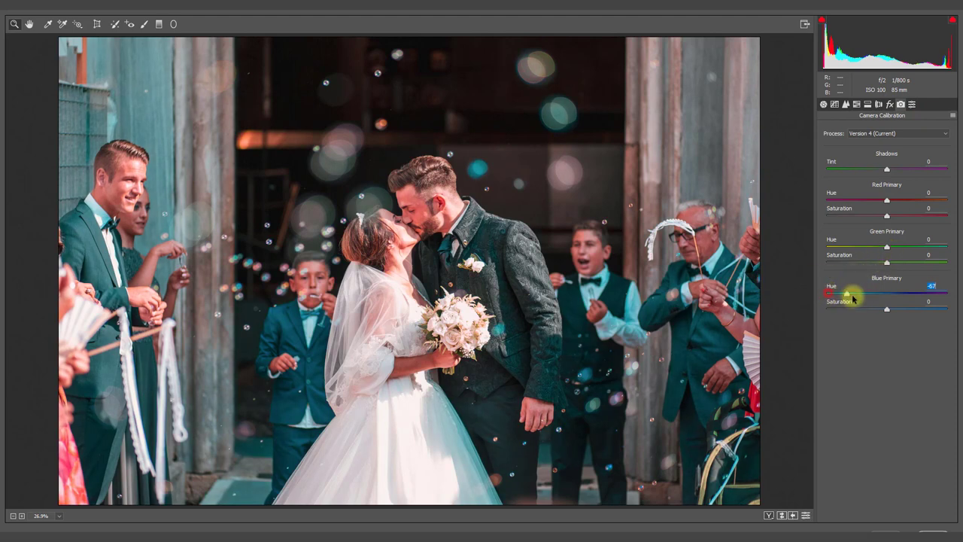
pyautogui.moveTo(886, 247)
pyautogui.mouseDown()
pyautogui.moveTo(945, 252)
pyautogui.moveTo(795, 249)
pyautogui.mouseUp()
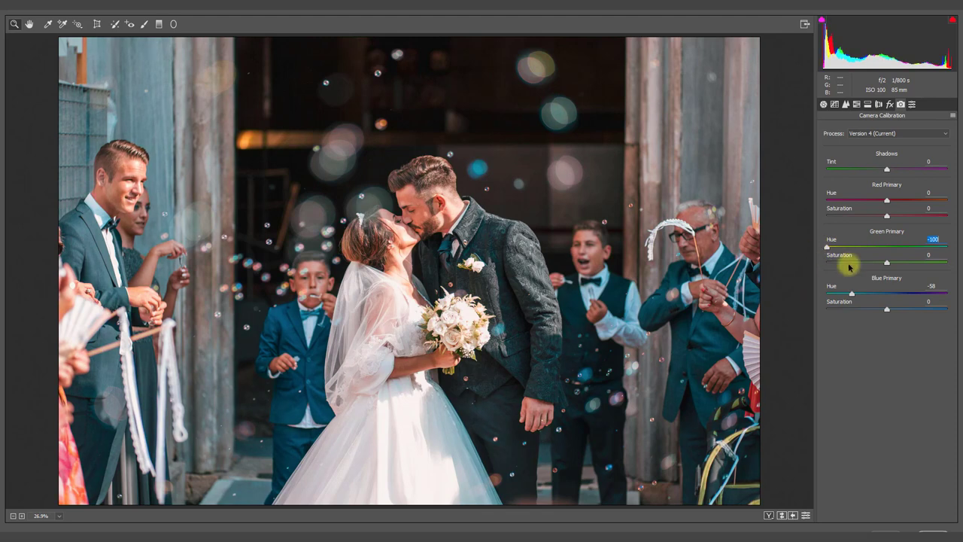
pyautogui.moveTo(850, 293)
pyautogui.mouseDown()
pyautogui.moveTo(819, 290)
pyautogui.moveTo(859, 295)
pyautogui.mouseUp()
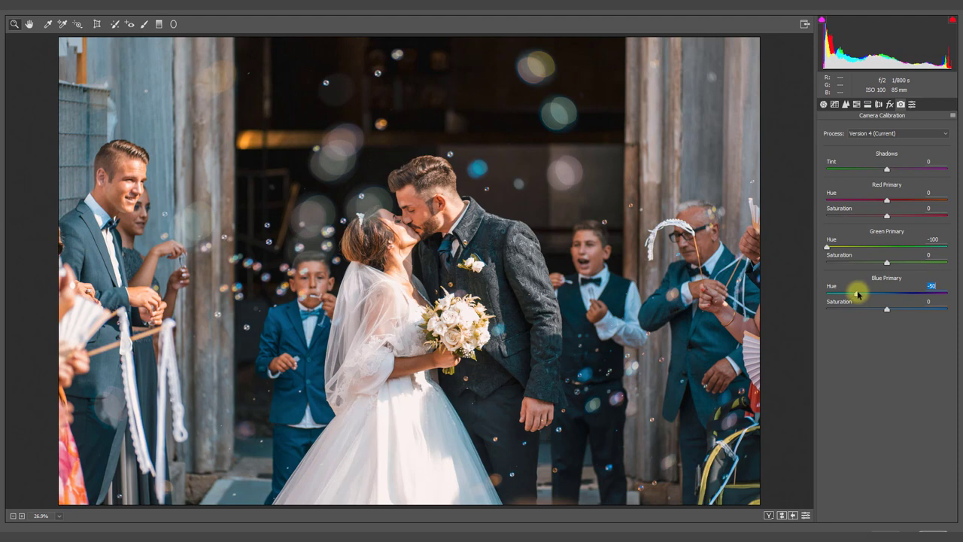
pyautogui.moveTo(886, 200)
pyautogui.mouseDown()
pyautogui.moveTo(939, 202)
pyautogui.moveTo(855, 202)
pyautogui.moveTo(902, 205)
pyautogui.moveTo(875, 216)
pyautogui.mouseUp()
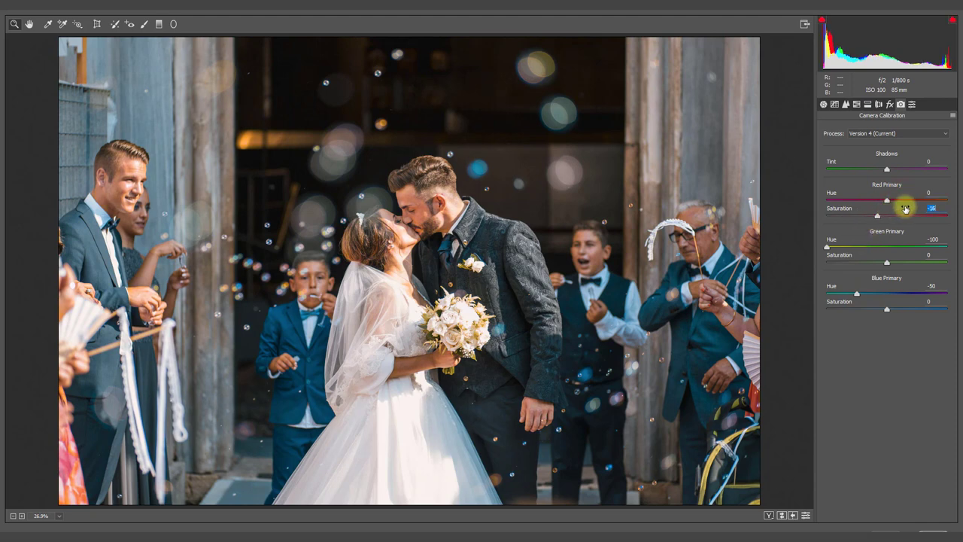
pyautogui.click(856, 104)
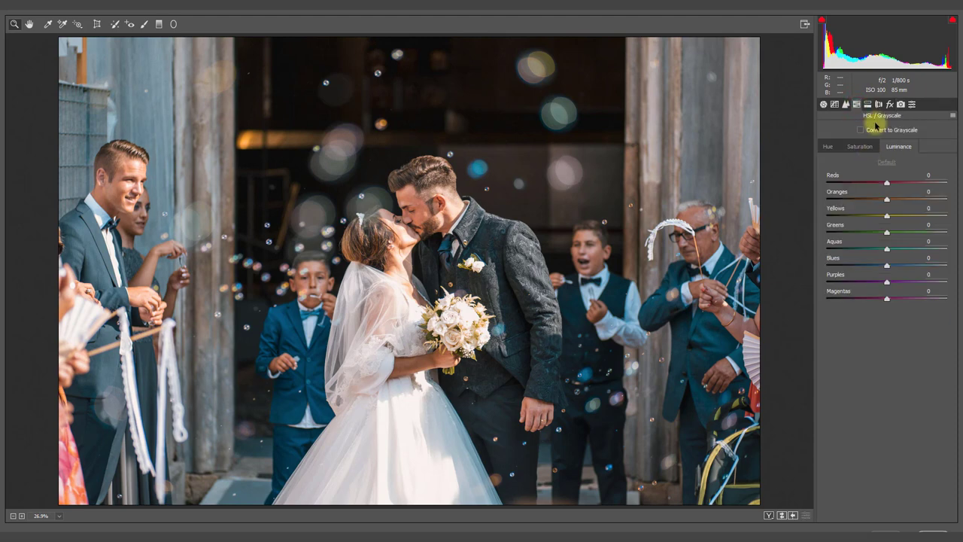
# - Shape a custom point tone curve with lifted blacks and an upper-tone anchor
pyautogui.click(834, 104)
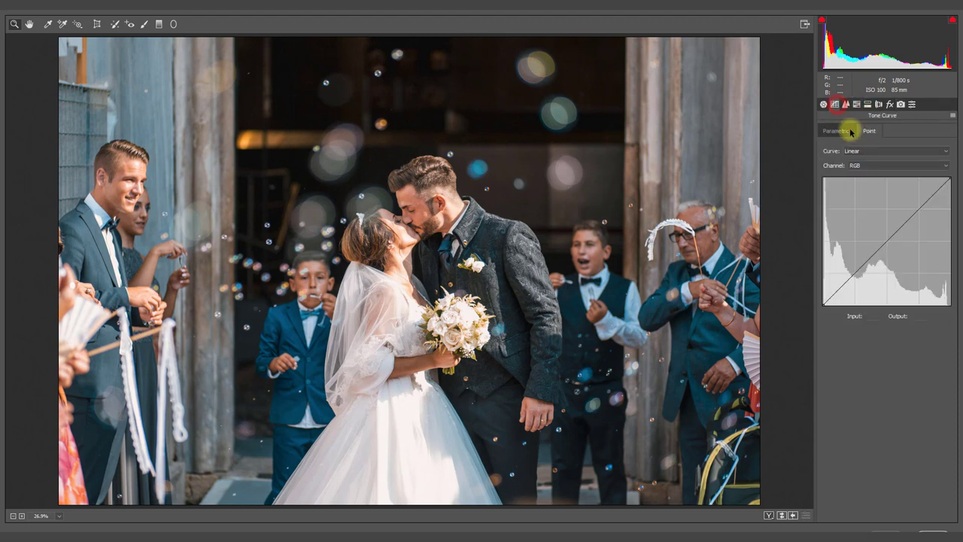
pyautogui.click(856, 275)
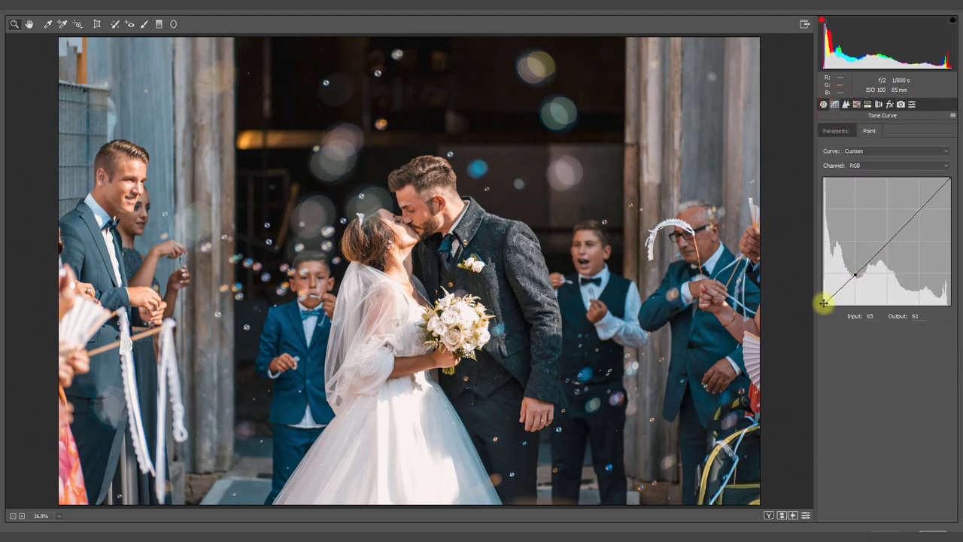
pyautogui.moveTo(823, 304); pyautogui.dragTo(823, 284)
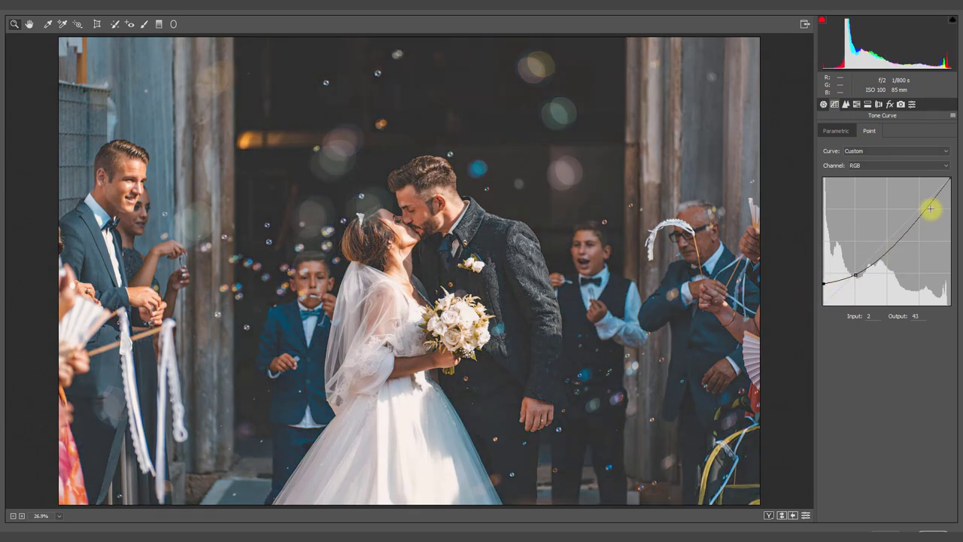
pyautogui.click(918, 210)
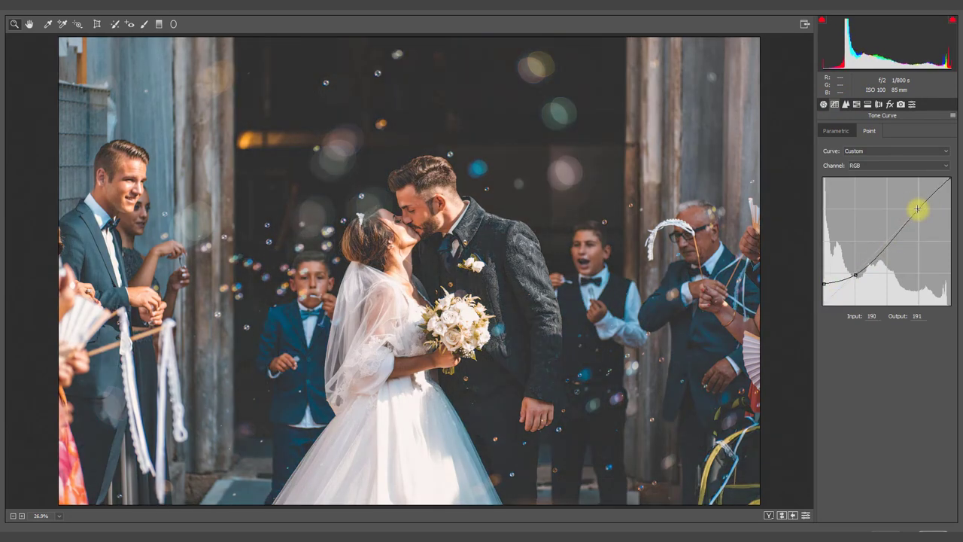
pyautogui.click(825, 284)
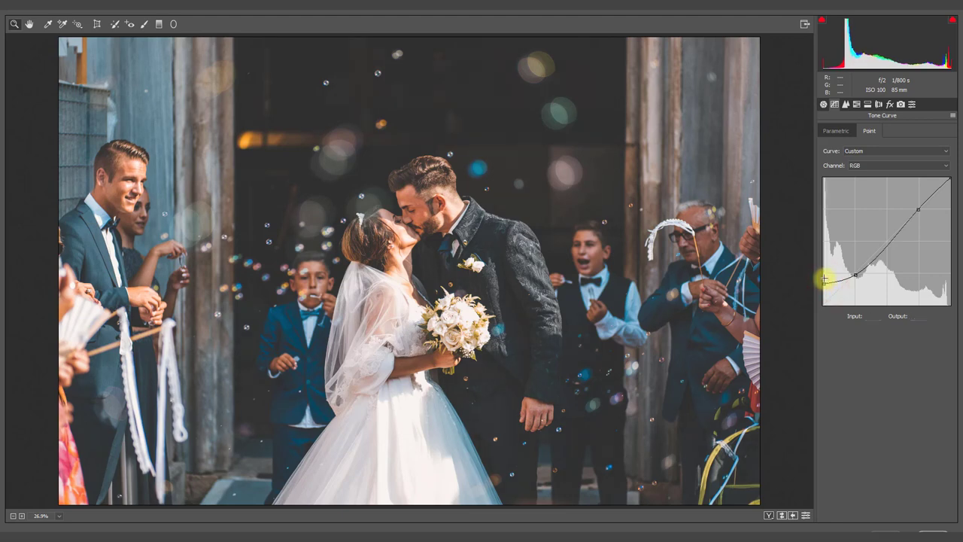
# - Raise HSL Oranges luminance to +11, leaving Oranges saturation at 0
pyautogui.click(857, 104)
pyautogui.click(858, 146)
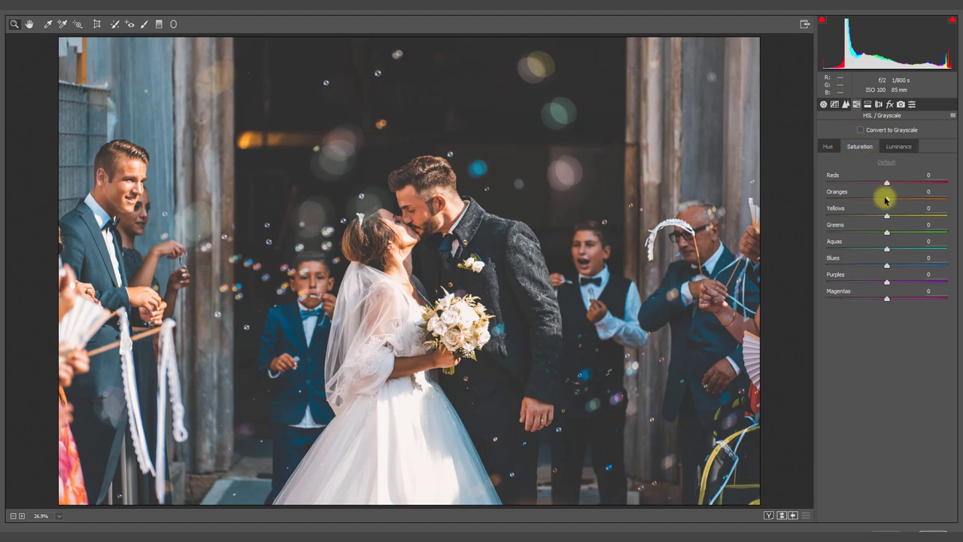
pyautogui.moveTo(886, 198)
pyautogui.mouseDown()
pyautogui.moveTo(795, 193)
pyautogui.moveTo(960, 203)
pyautogui.moveTo(903, 203)
pyautogui.mouseUp()
pyautogui.doubleClick(898, 202)
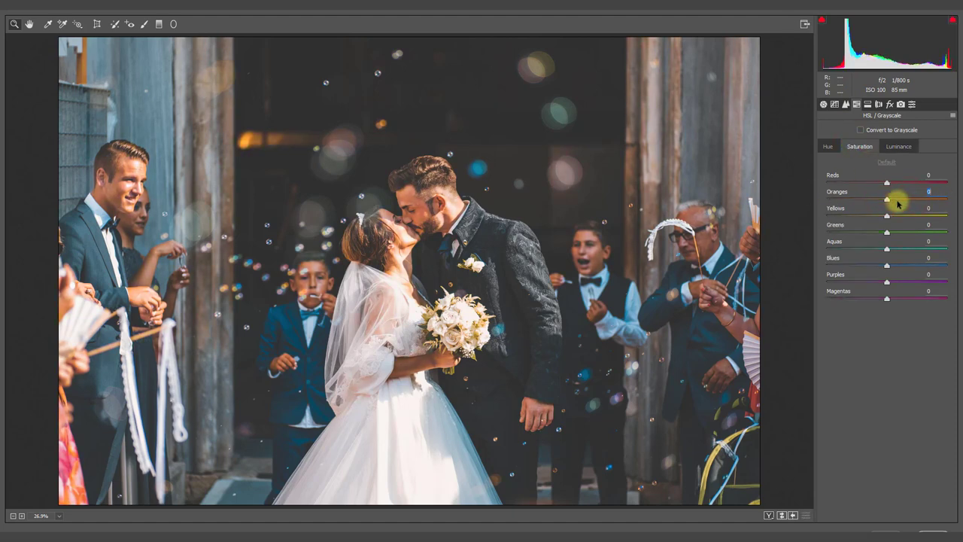
pyautogui.click(898, 146)
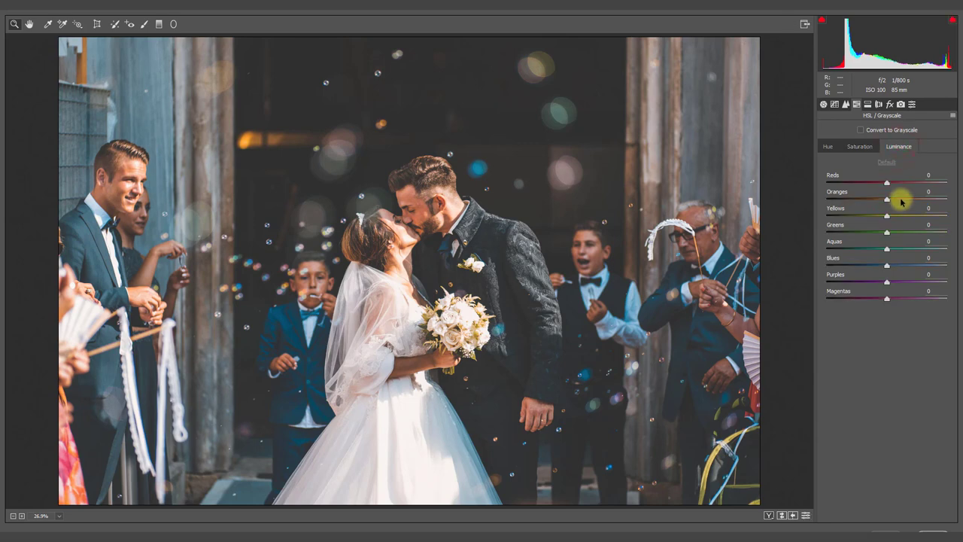
pyautogui.click(900, 200)
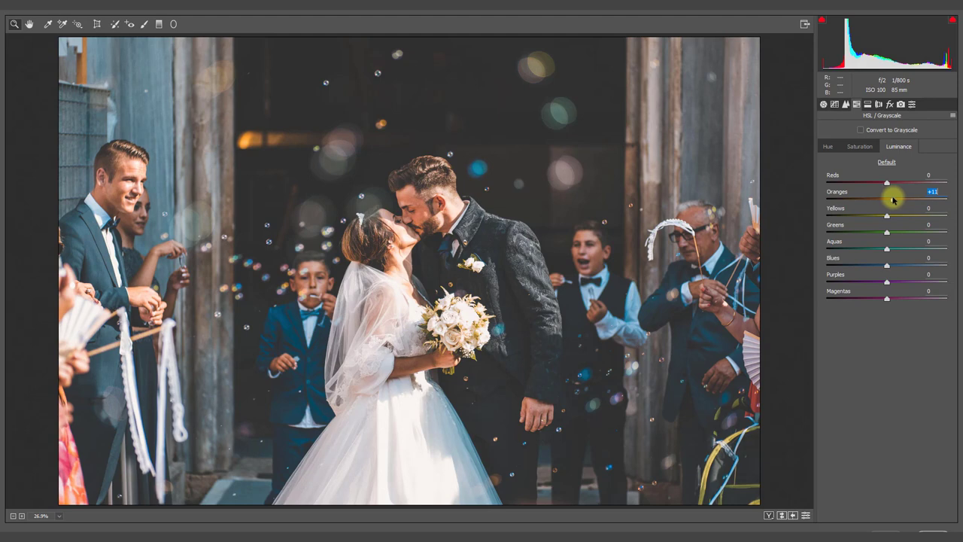
# - Add a radial filter around the couple with Exposure +0.25, Highlights -22, Shadows +27
pyautogui.click(173, 24)
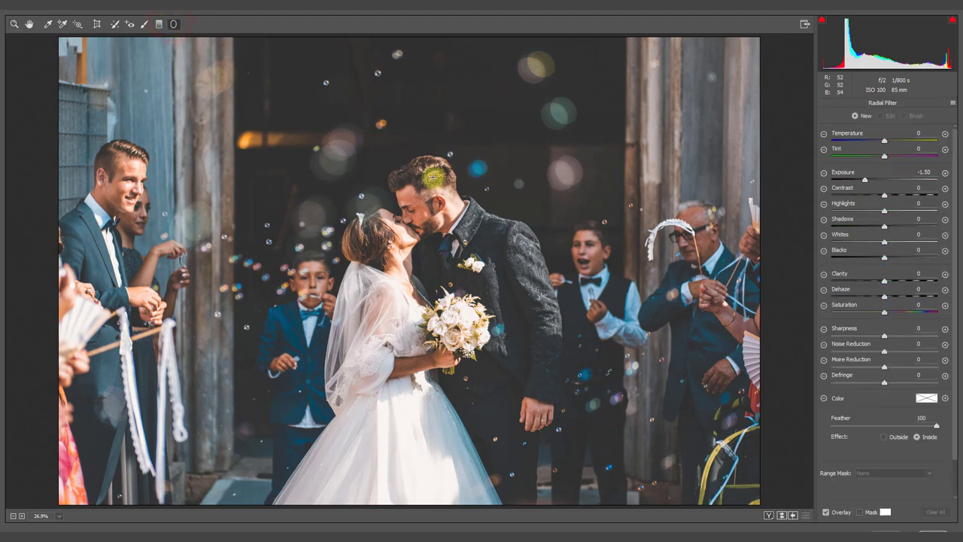
pyautogui.moveTo(430, 202); pyautogui.dragTo(518, 256)
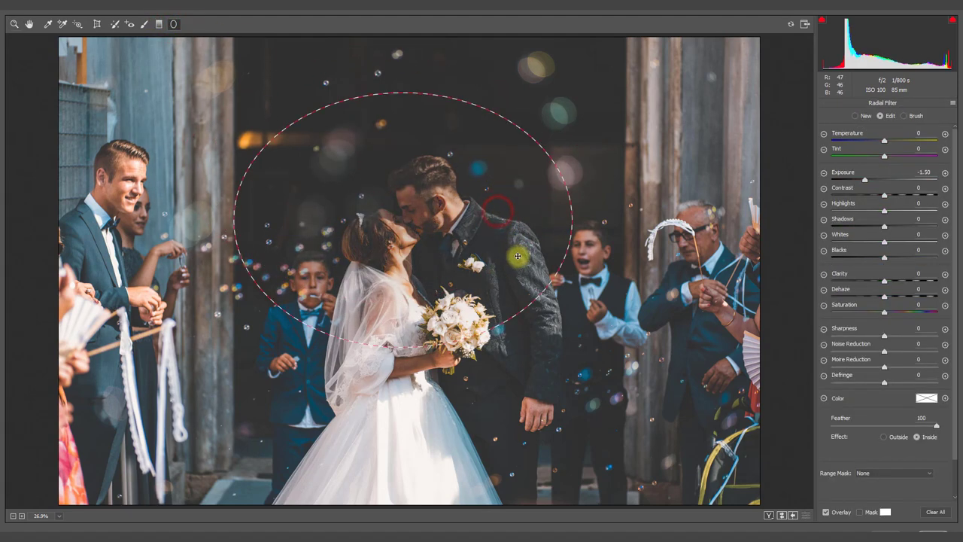
pyautogui.doubleClick(865, 180)
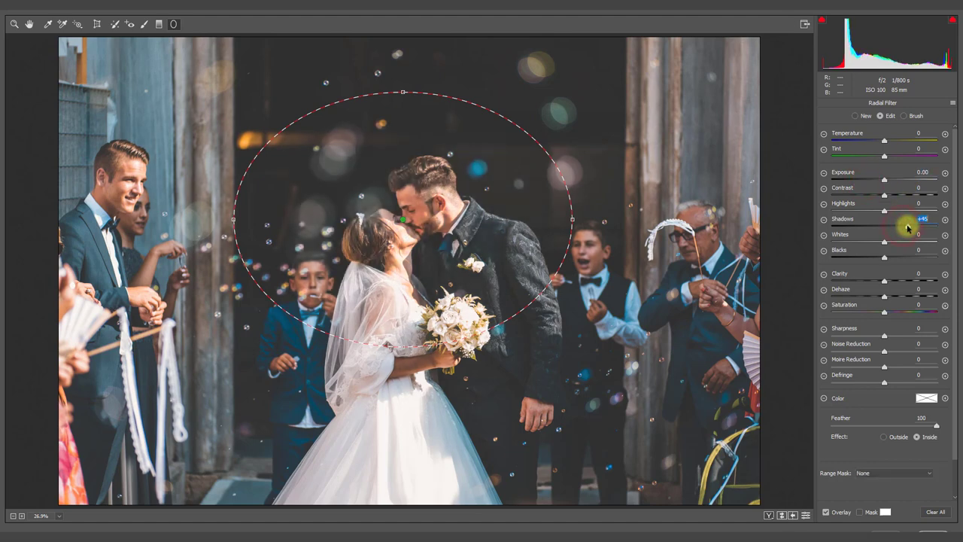
pyautogui.moveTo(908, 227); pyautogui.dragTo(883, 182)
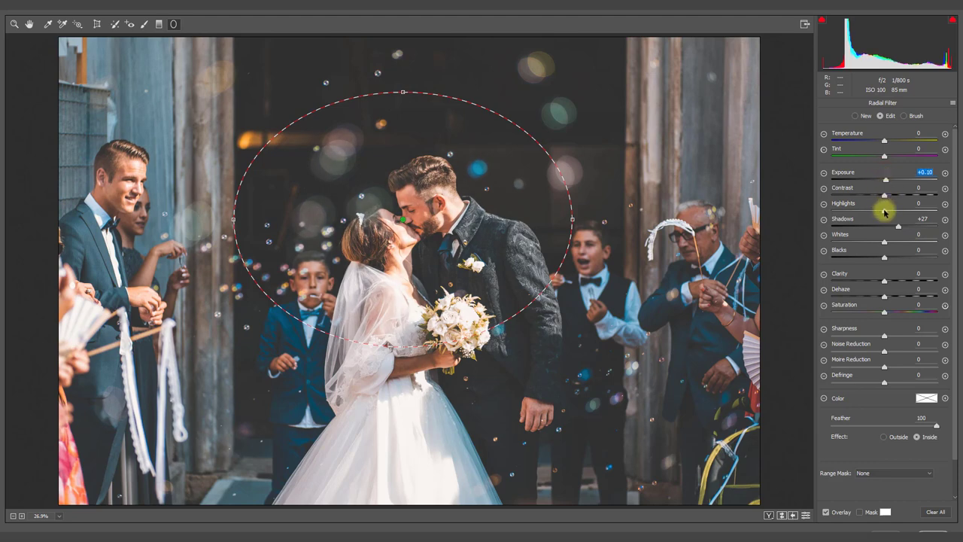
pyautogui.moveTo(883, 210); pyautogui.dragTo(869, 210)
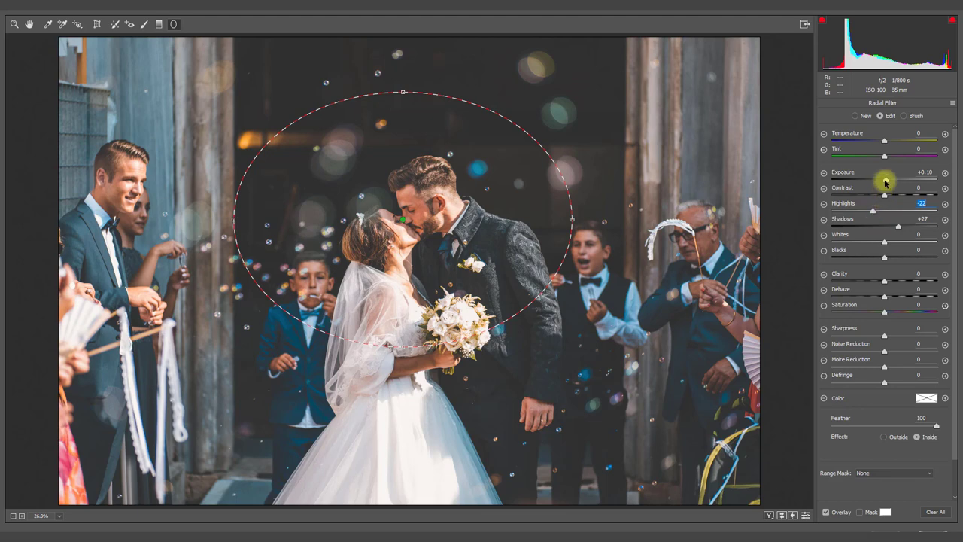
pyautogui.moveTo(885, 179); pyautogui.dragTo(888, 178)
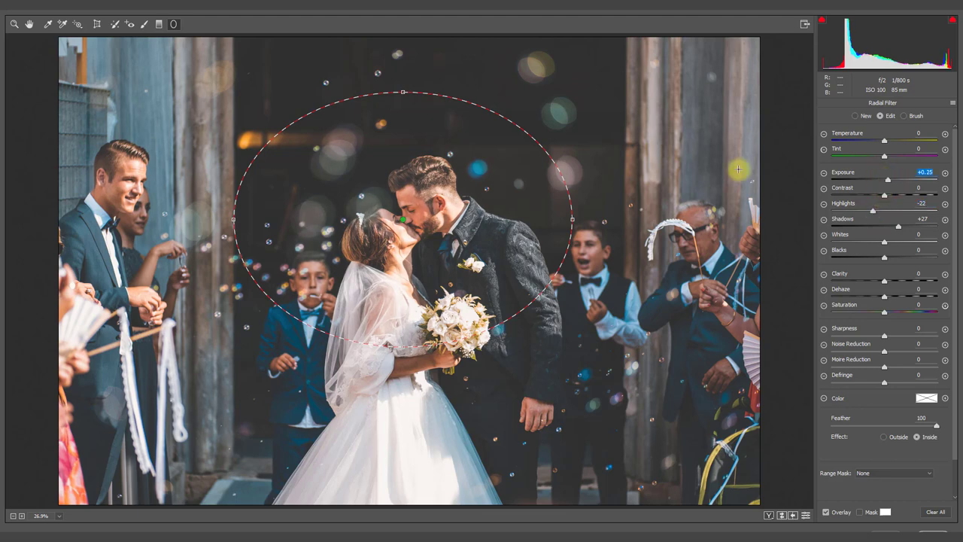
pyautogui.click(29, 24)
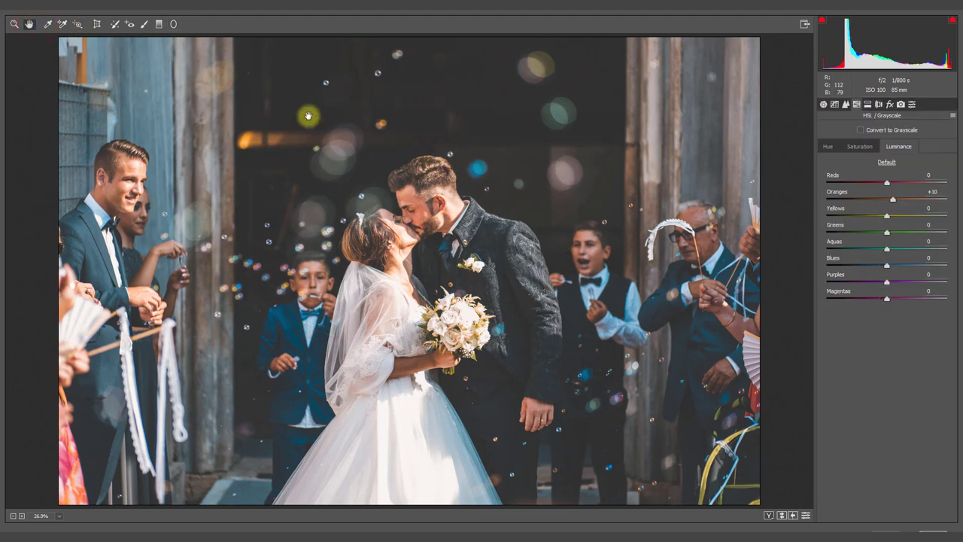
# - Brush a local adjustment over the bride's dress and bouquet with Highlights -15
pyautogui.click(144, 24)
pyautogui.doubleClick(897, 226)
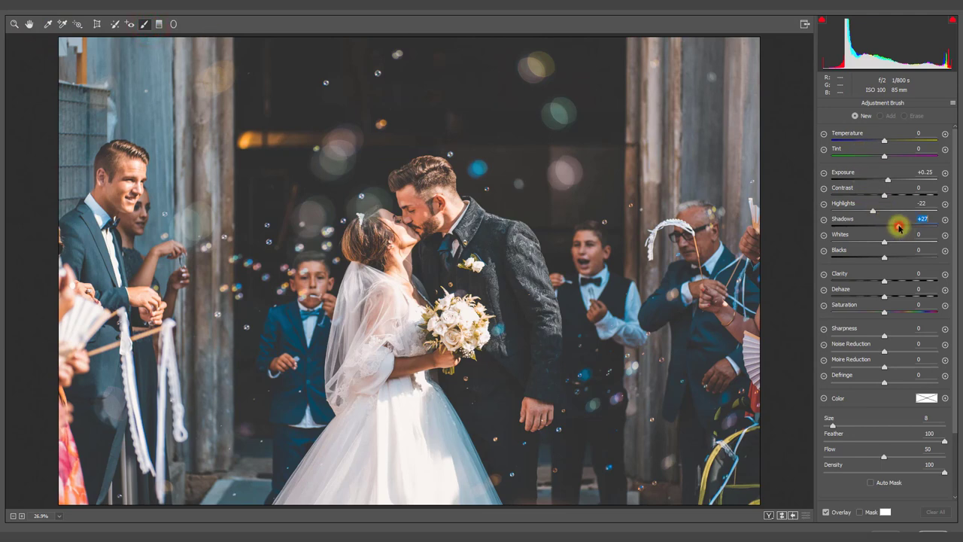
pyautogui.doubleClick(888, 179)
pyautogui.moveTo(873, 213); pyautogui.dragTo(864, 211)
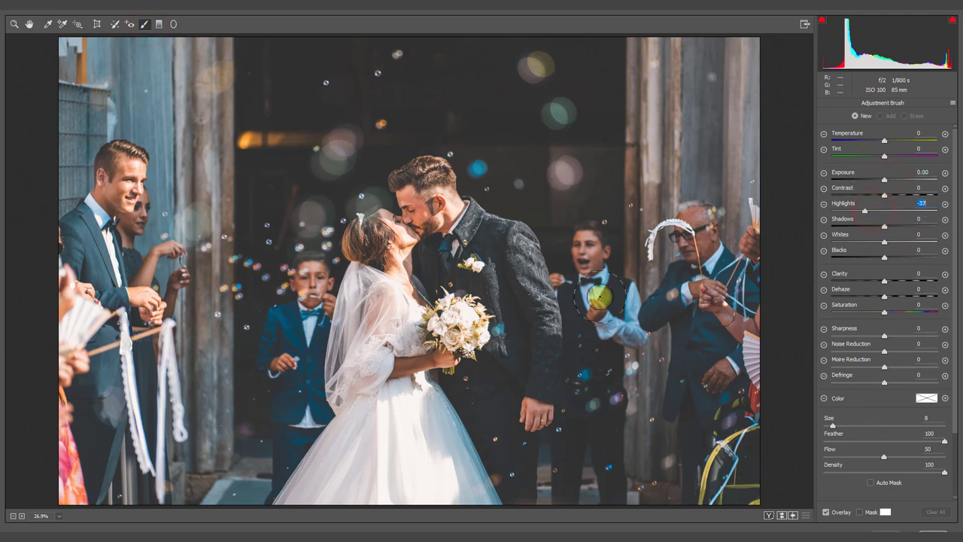
pyautogui.moveTo(389, 286); pyautogui.dragTo(415, 341)
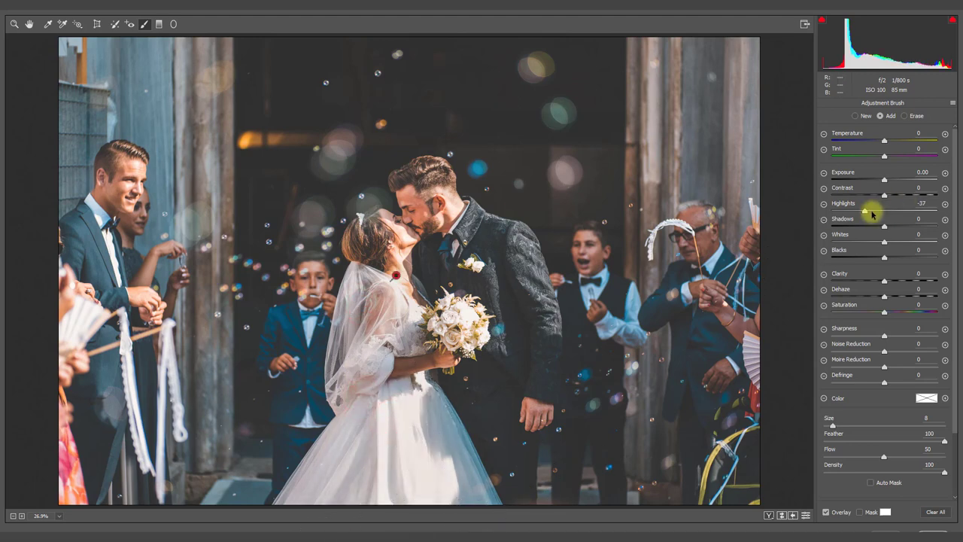
pyautogui.doubleClick(865, 213)
pyautogui.moveTo(884, 213); pyautogui.dragTo(871, 214)
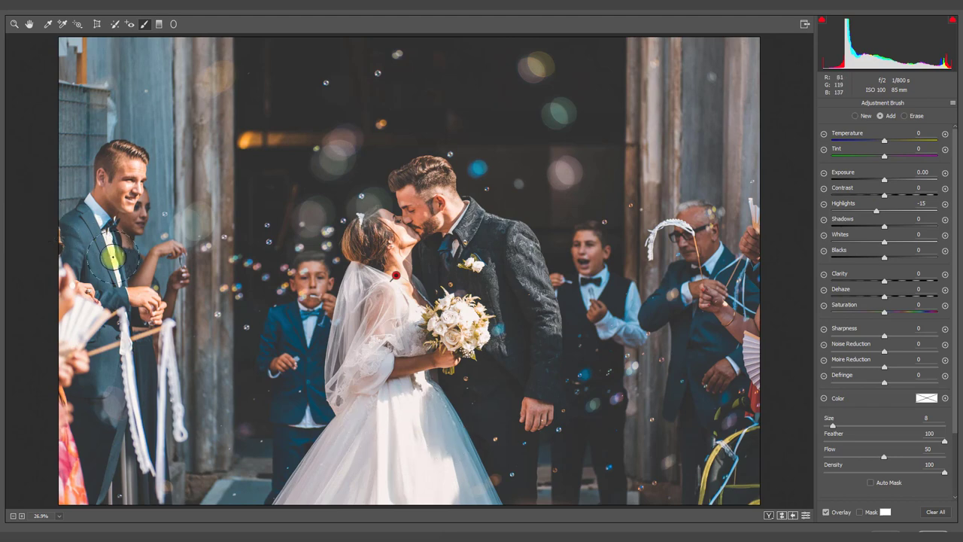
# - Add a -43 post-crop edge vignette and Dehaze +25
pyautogui.click(31, 23)
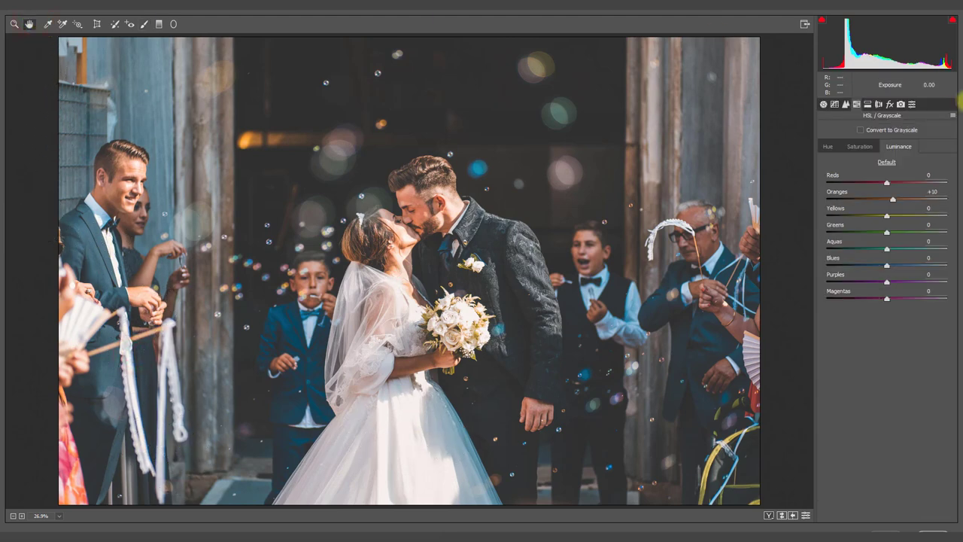
pyautogui.click(889, 103)
pyautogui.moveTo(888, 261); pyautogui.dragTo(857, 261)
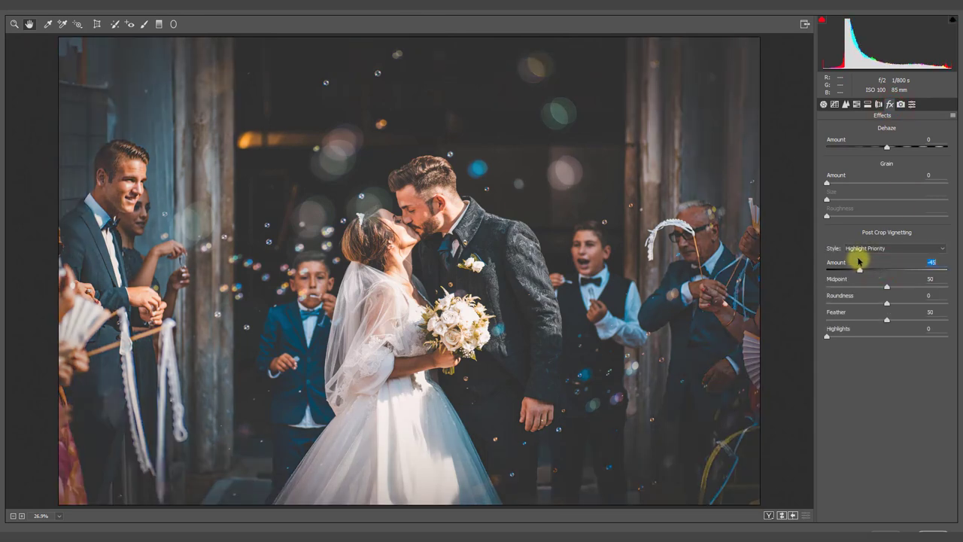
pyautogui.moveTo(887, 146); pyautogui.dragTo(902, 151)
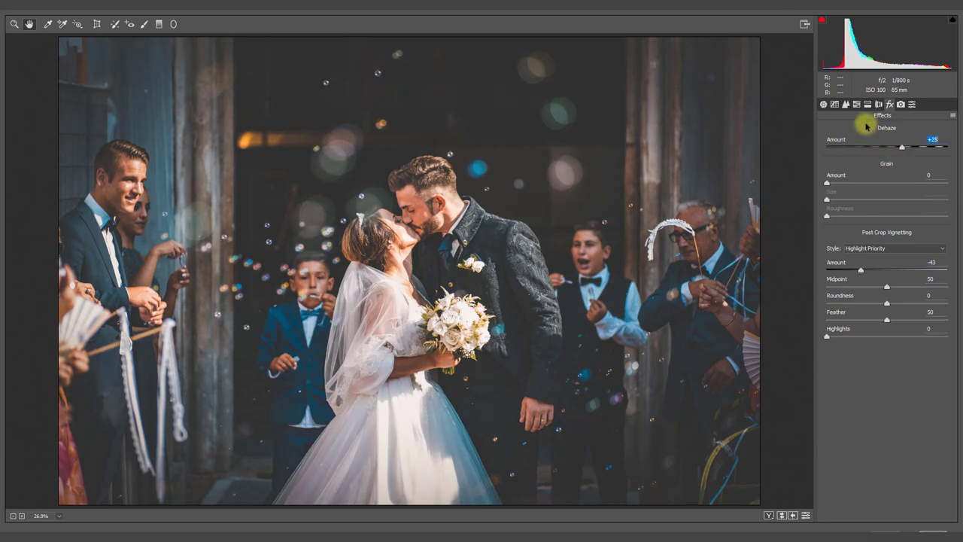
pyautogui.click(855, 104)
# - Desaturate Yellows to -48 and Oranges to -12, then raise Clarity to +9
pyautogui.click(873, 146)
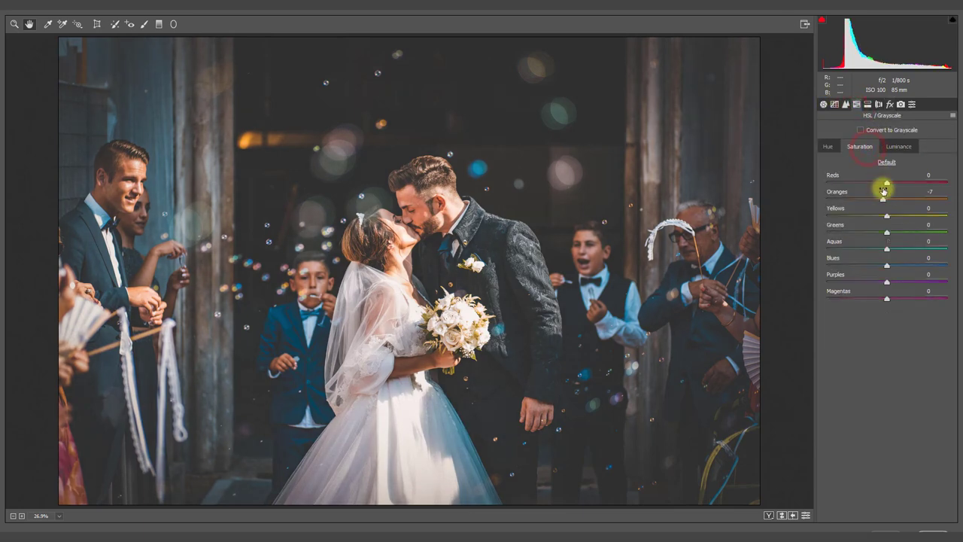
pyautogui.moveTo(888, 219)
pyautogui.mouseDown()
pyautogui.moveTo(799, 213)
pyautogui.moveTo(913, 216)
pyautogui.moveTo(549, 183)
pyautogui.moveTo(861, 224)
pyautogui.mouseUp()
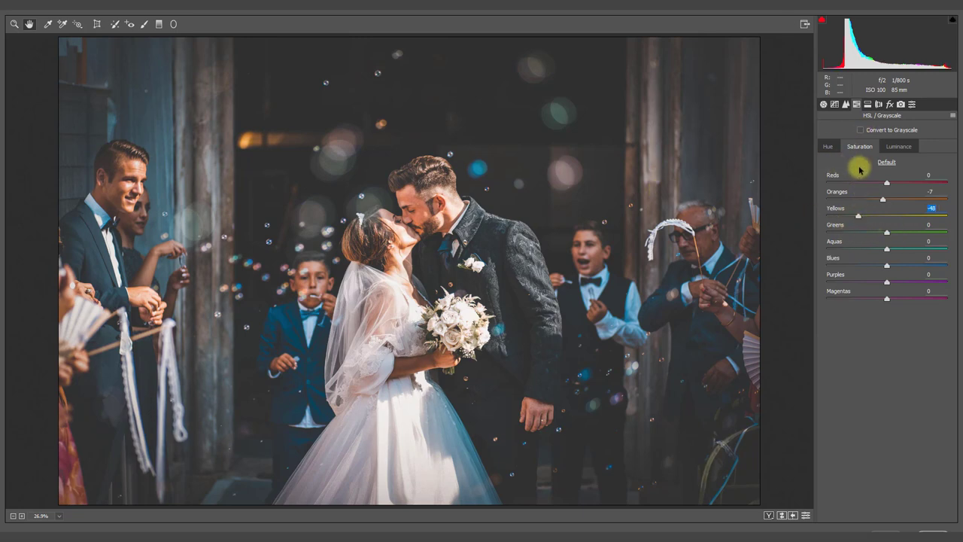
pyautogui.moveTo(883, 201); pyautogui.dragTo(877, 200)
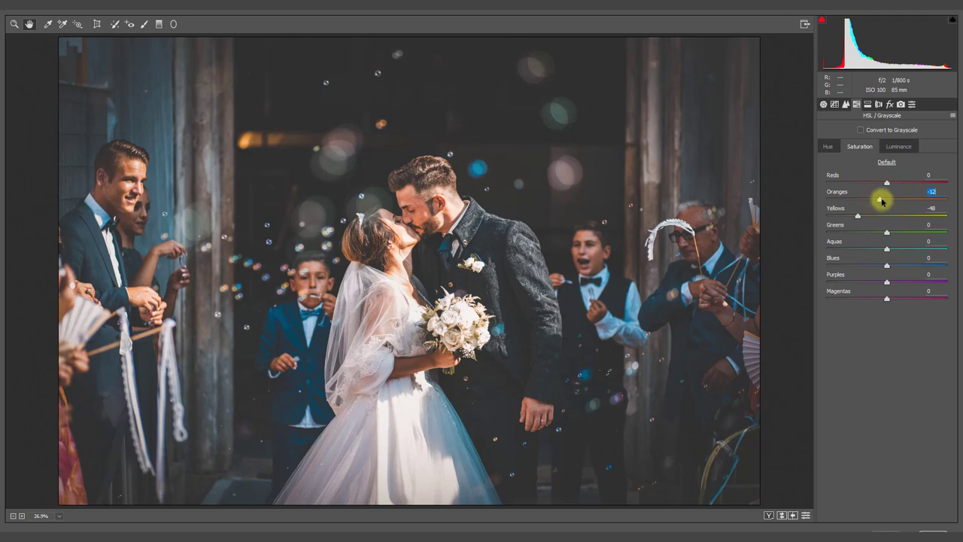
pyautogui.click(823, 104)
pyautogui.moveTo(888, 303); pyautogui.dragTo(896, 305)
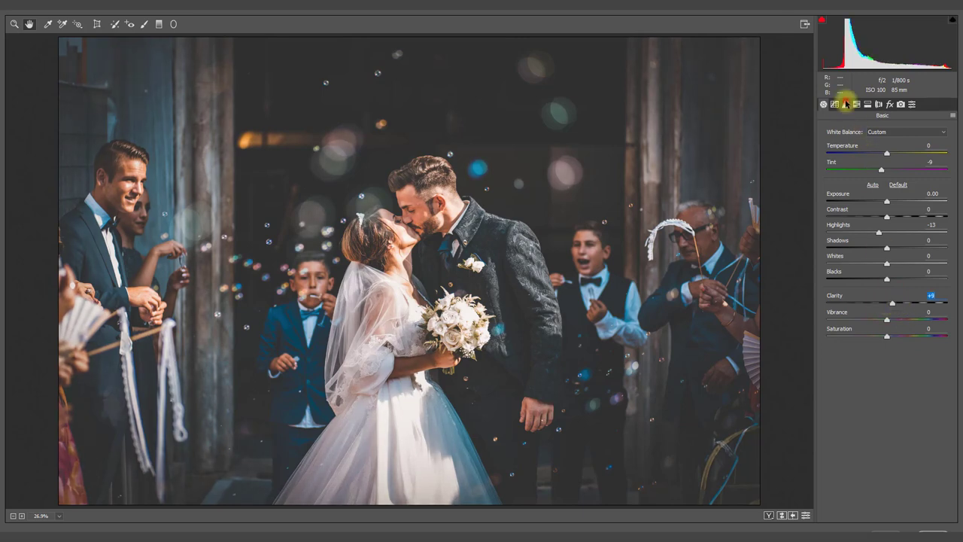
# - Add sharpening, drop Blacks to -37, and apply the Camera Raw grade to Background copy
pyautogui.click(845, 104)
pyautogui.click(842, 226)
pyautogui.moveTo(848, 147); pyautogui.dragTo(863, 148)
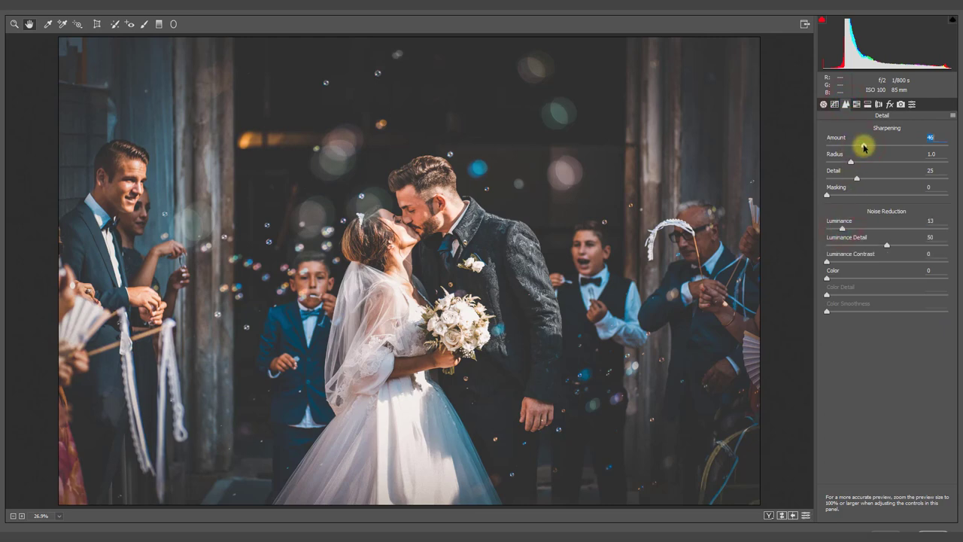
pyautogui.click(823, 104)
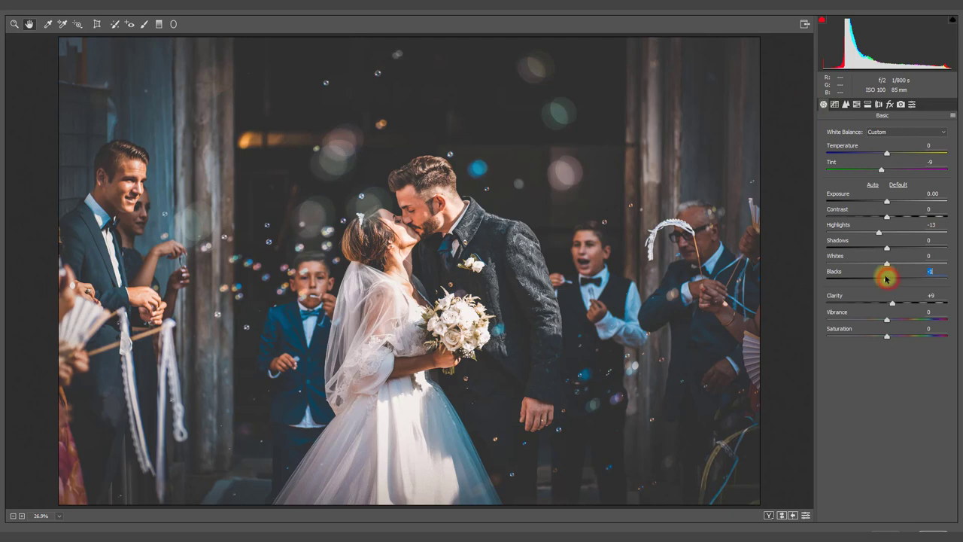
pyautogui.moveTo(886, 279); pyautogui.dragTo(865, 277)
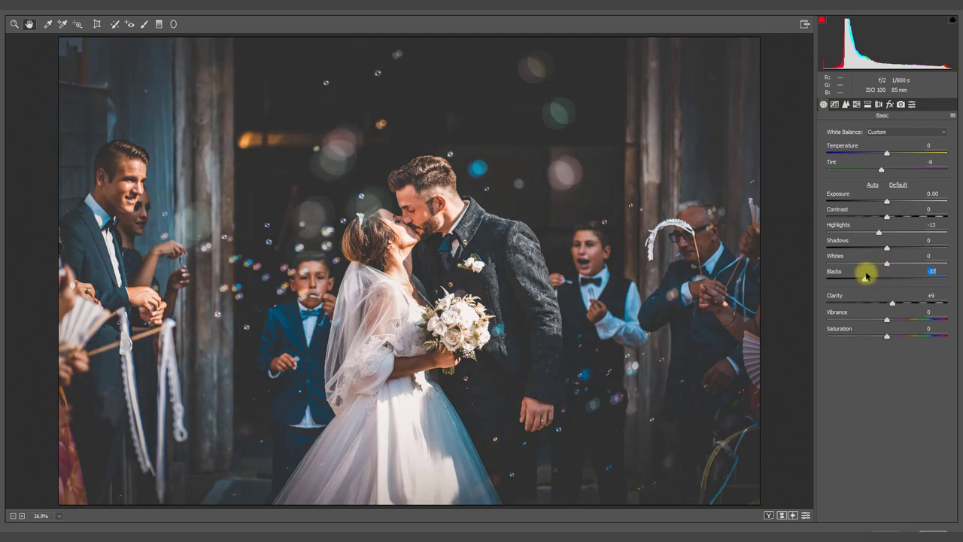
pyautogui.click(939, 525)
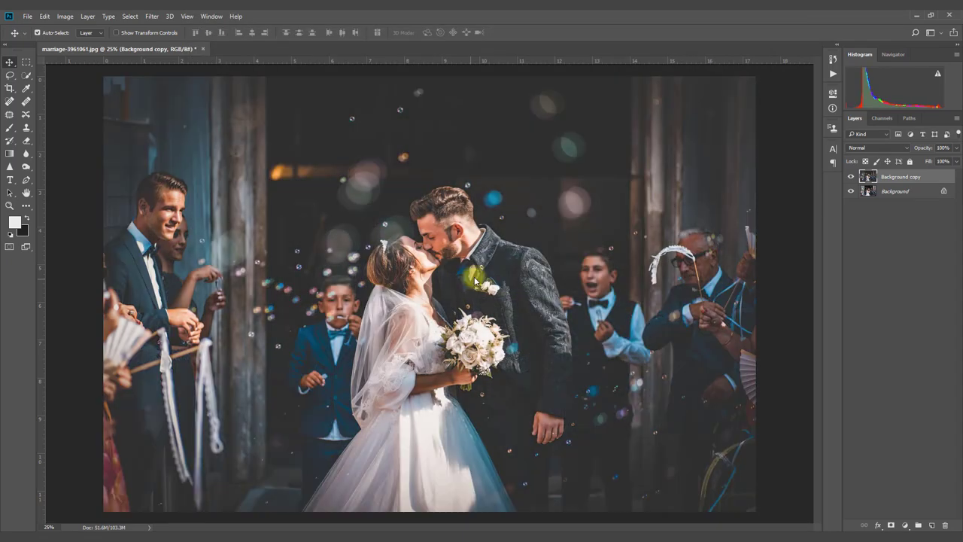
pyautogui.click(850, 176)
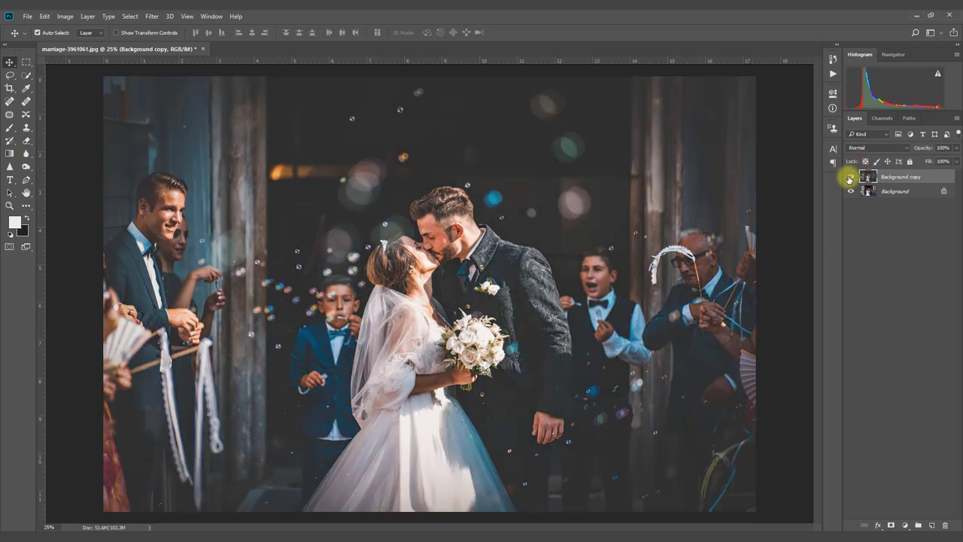
pyautogui.hotkey('ctrl', '-')
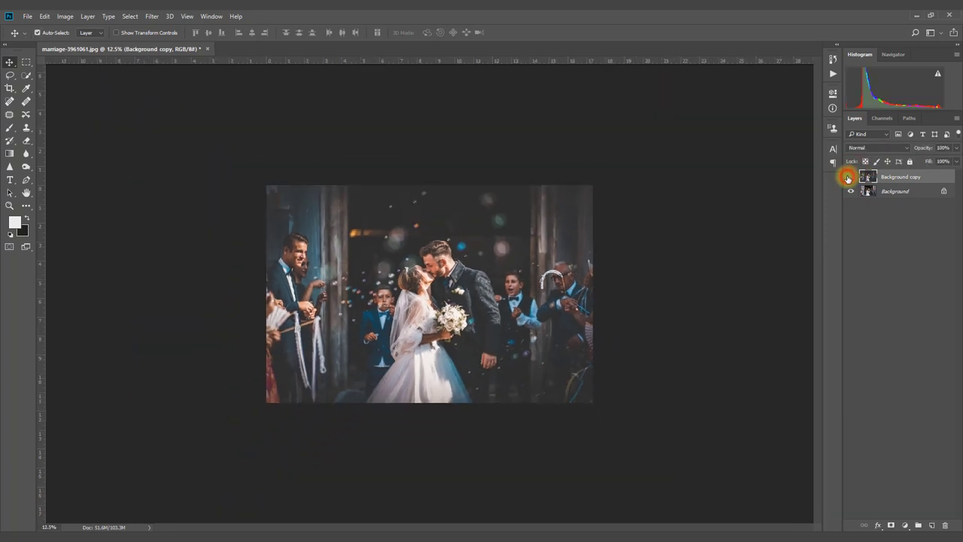
pyautogui.click(850, 176)
pyautogui.click(850, 177)
pyautogui.hotkey('ctrl', '+')
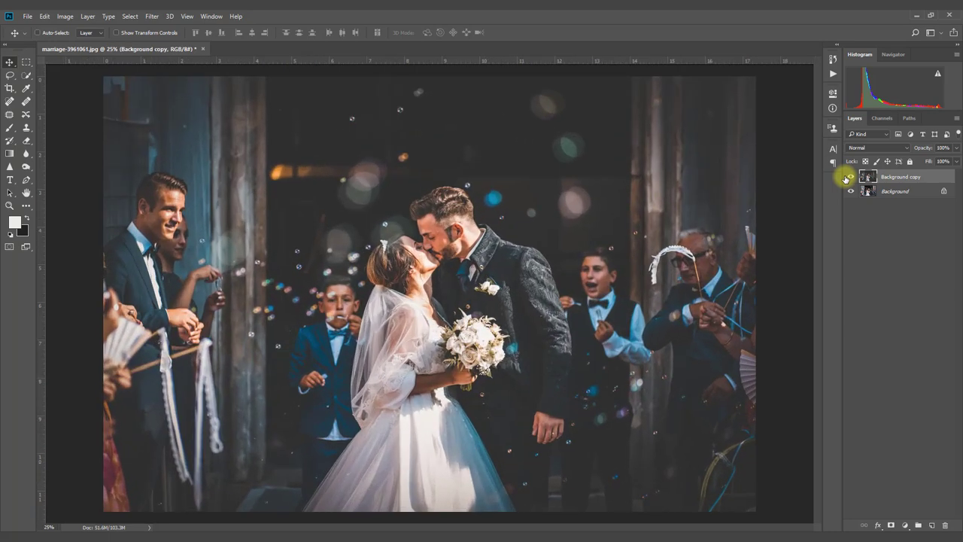